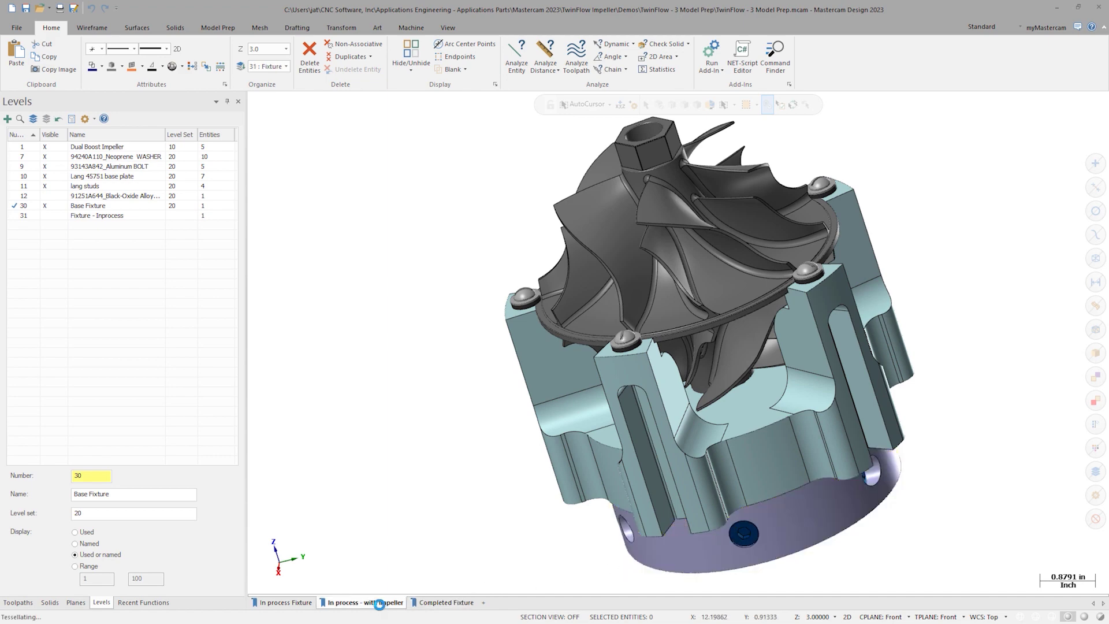
# - Show the in-process fixture with the impeller and examine the clearance between the fixture post and the impeller rim
pyautogui.click(379, 603)
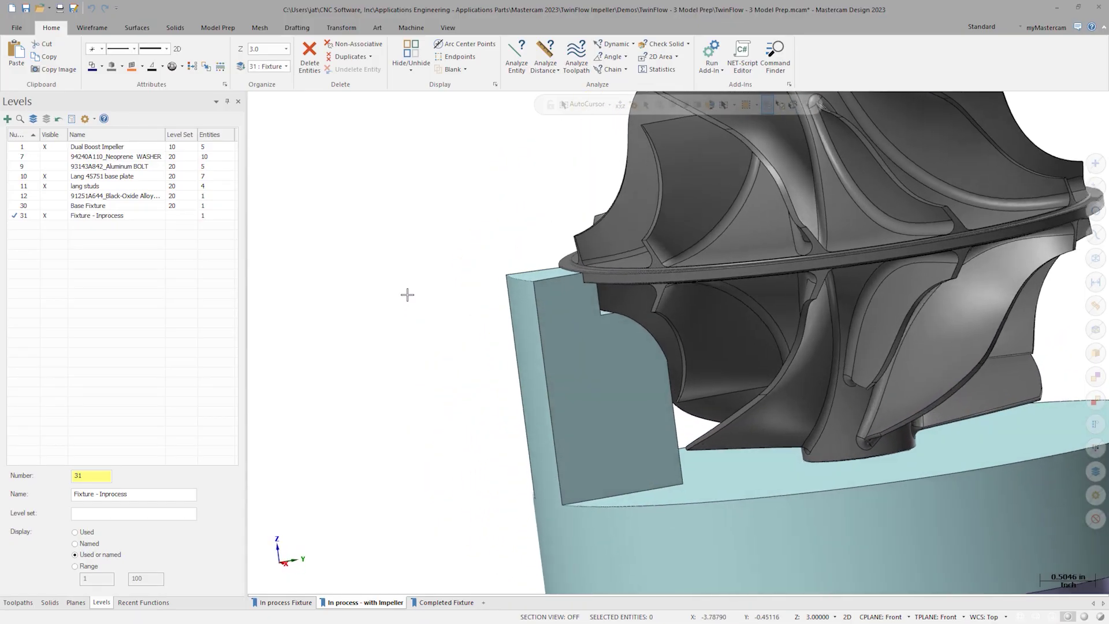
pyautogui.scroll(6, 407, 295)
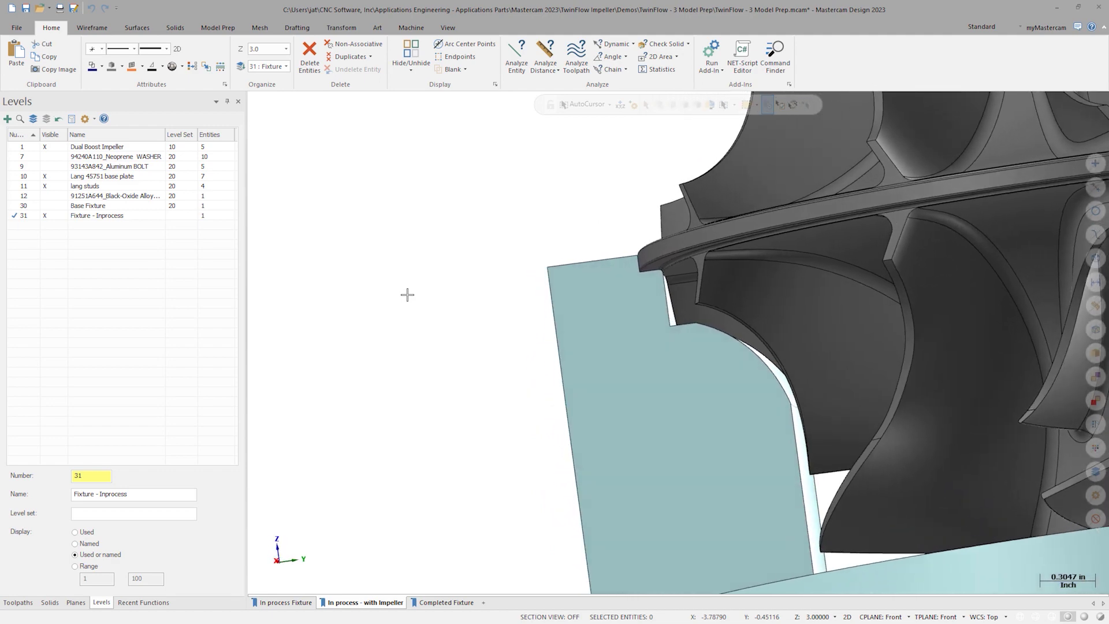
pyautogui.scroll(2, 407, 295)
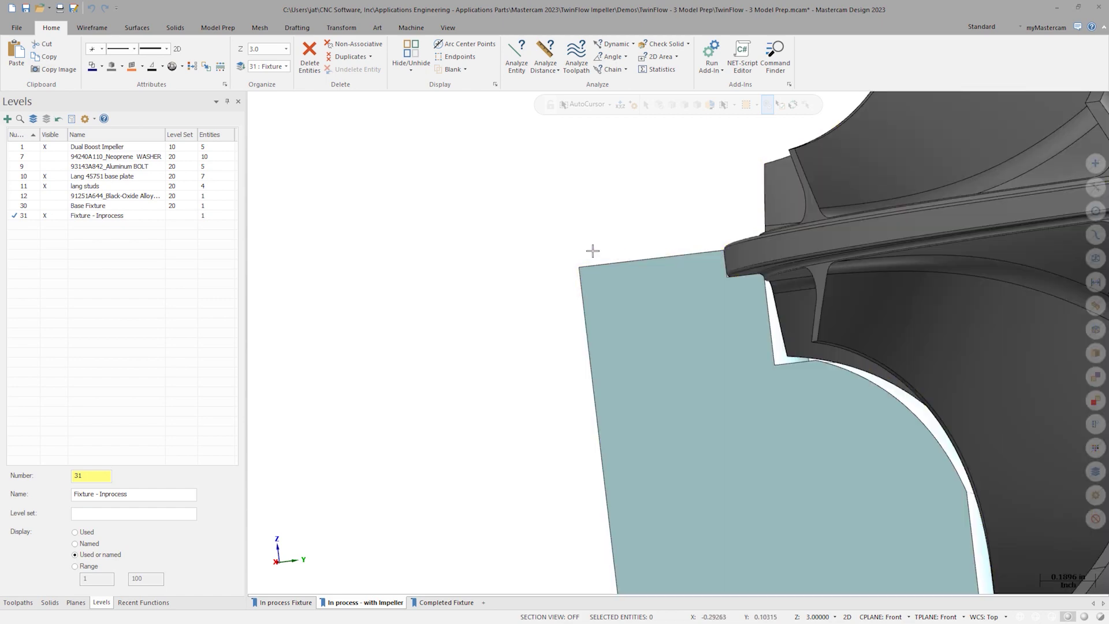
pyautogui.moveTo(484, 227); pyautogui.dragTo(385, 410, button='middle')
# - In the in-process fixture view, apply Modify Feature with type Remove to the step face near the post's top, removing the solid history
pyautogui.click(294, 603)
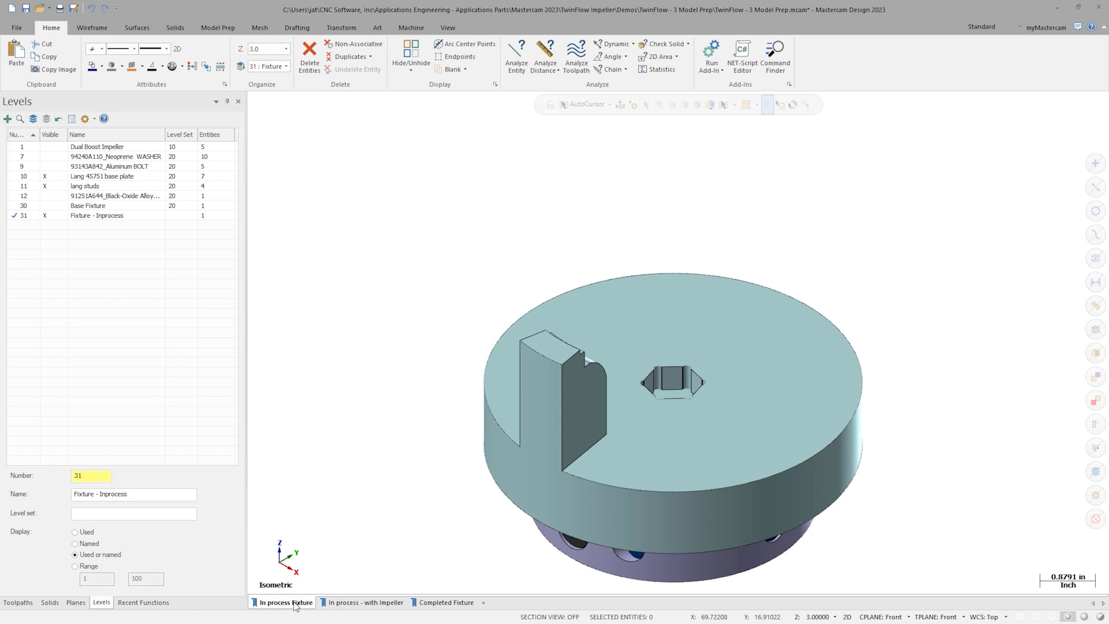
pyautogui.click(227, 26)
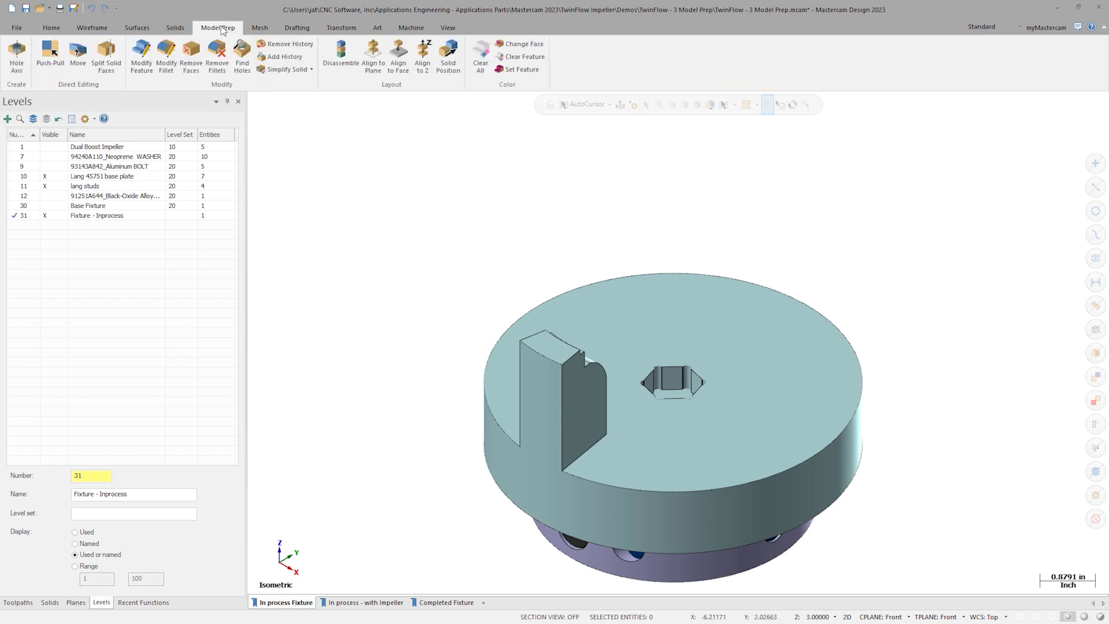
pyautogui.click(149, 65)
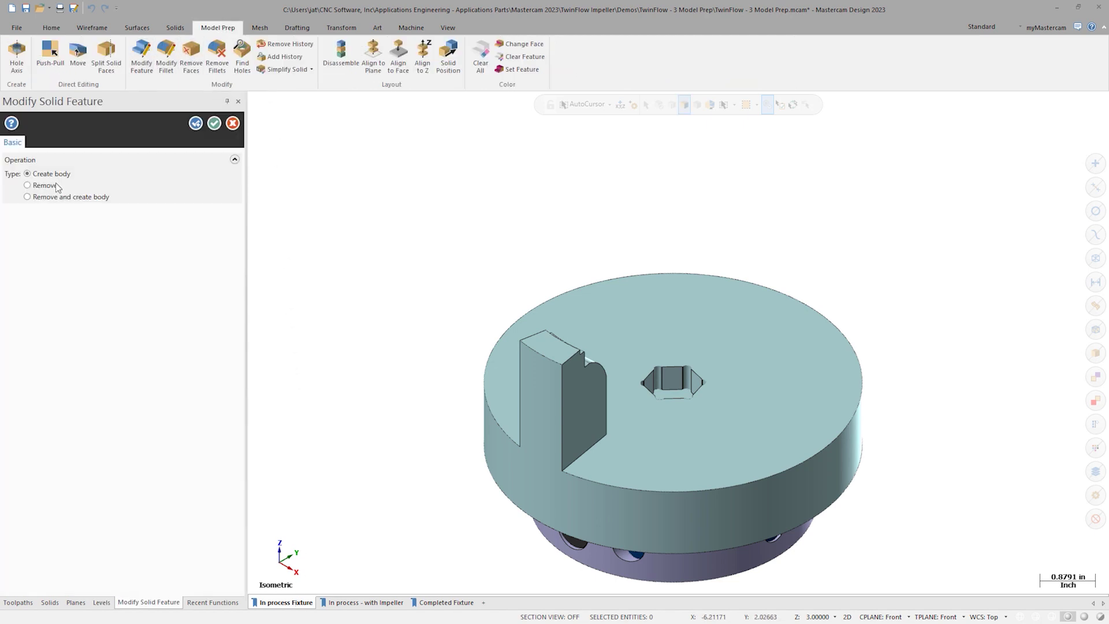
pyautogui.moveTo(414, 299); pyautogui.dragTo(583, 309, button='middle')
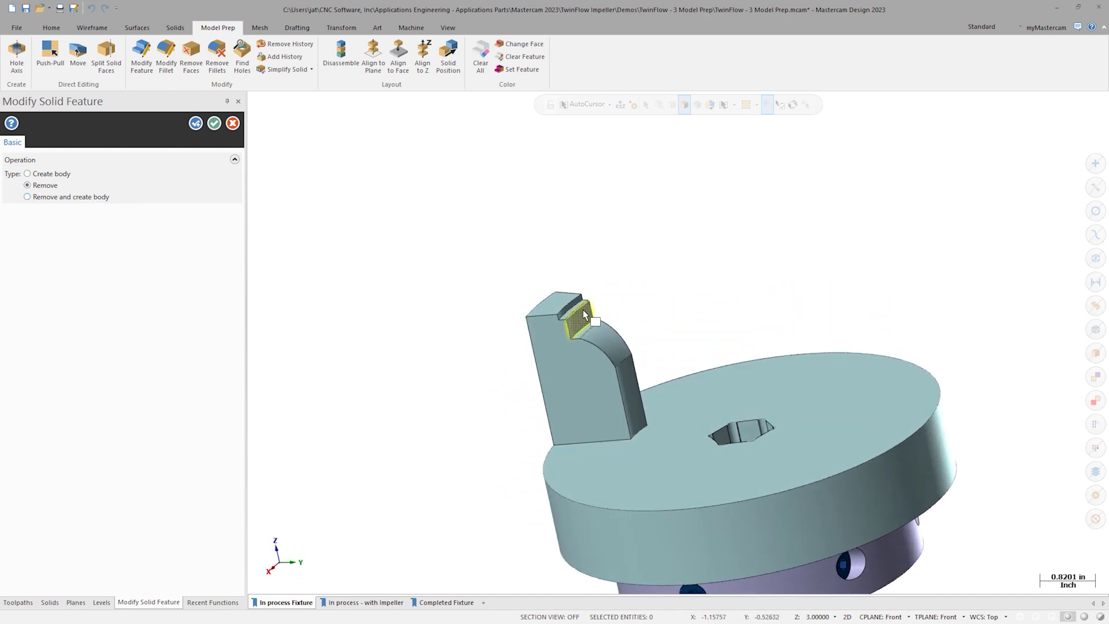
pyautogui.click(583, 310)
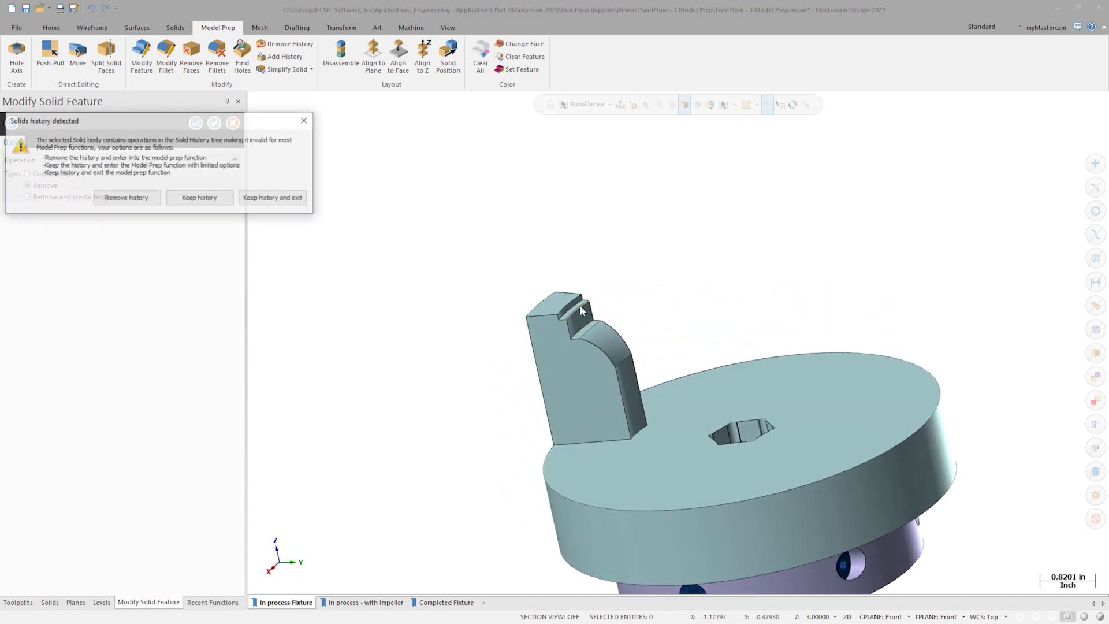
pyautogui.click(127, 199)
pyautogui.click(214, 124)
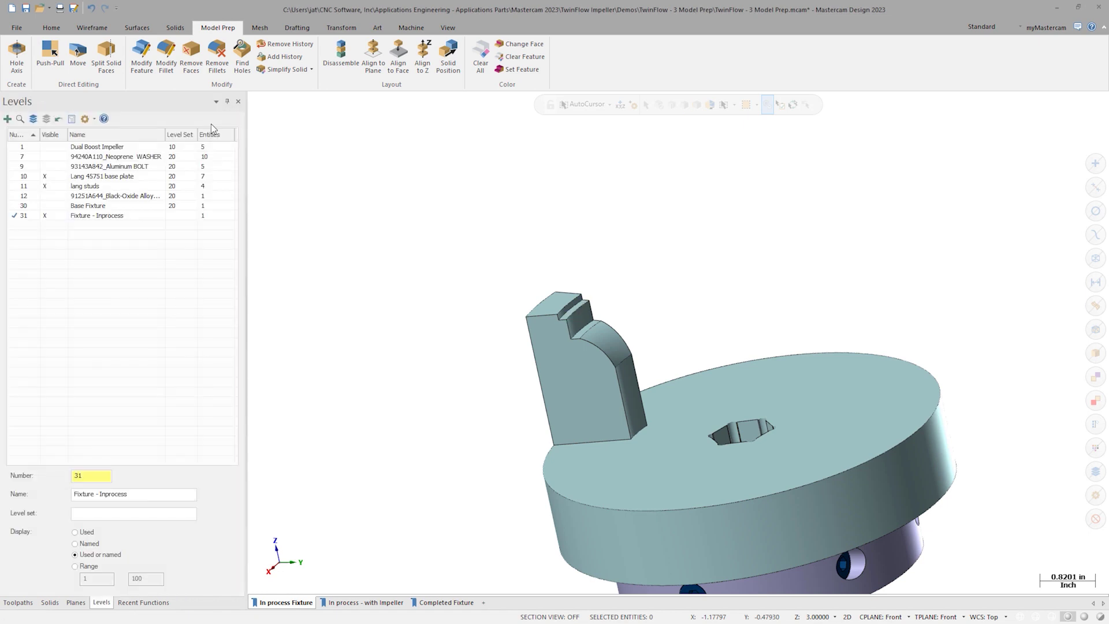
# - Push-Pull a 0.02 in chamfer onto the upper step edge of the fixture post, beneath the impeller rim
pyautogui.click(52, 56)
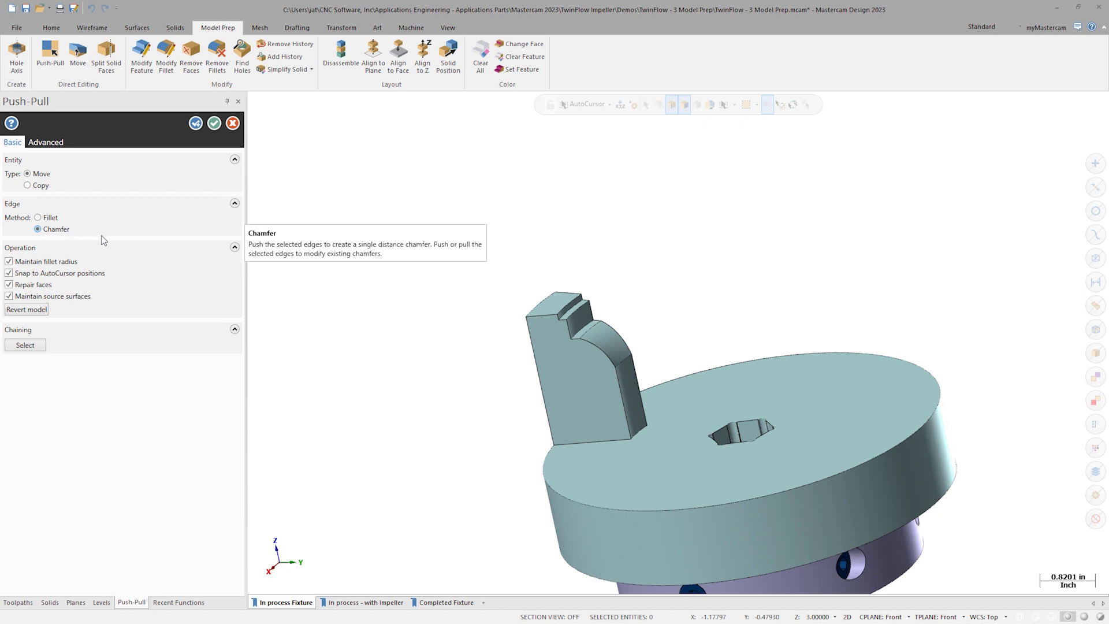
pyautogui.click(579, 315)
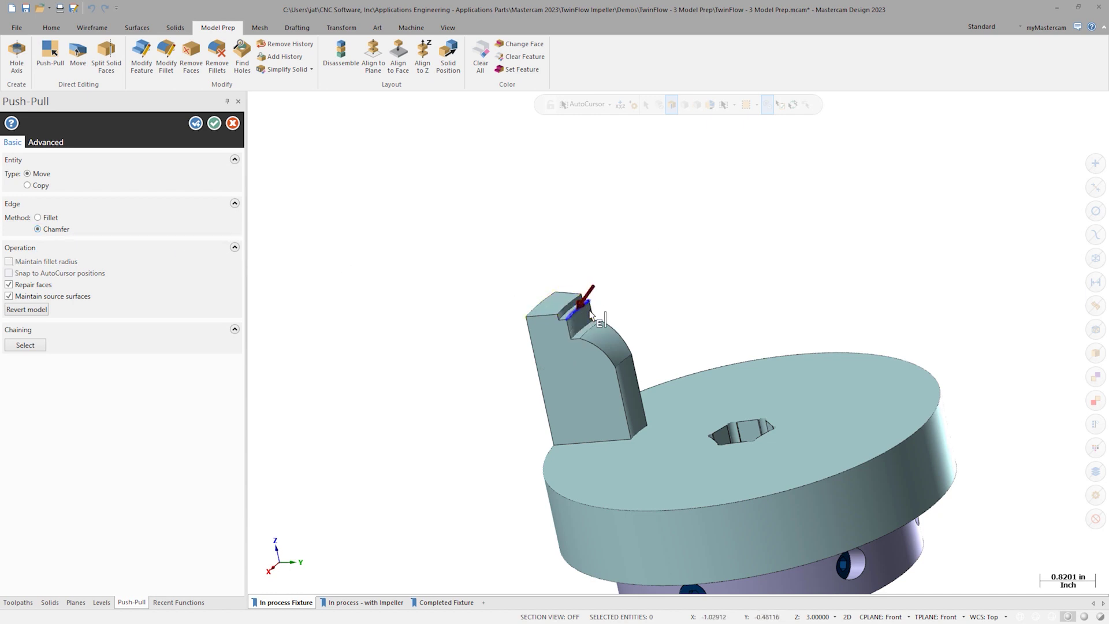
pyautogui.moveTo(574, 313); pyautogui.dragTo(589, 313, button='middle')
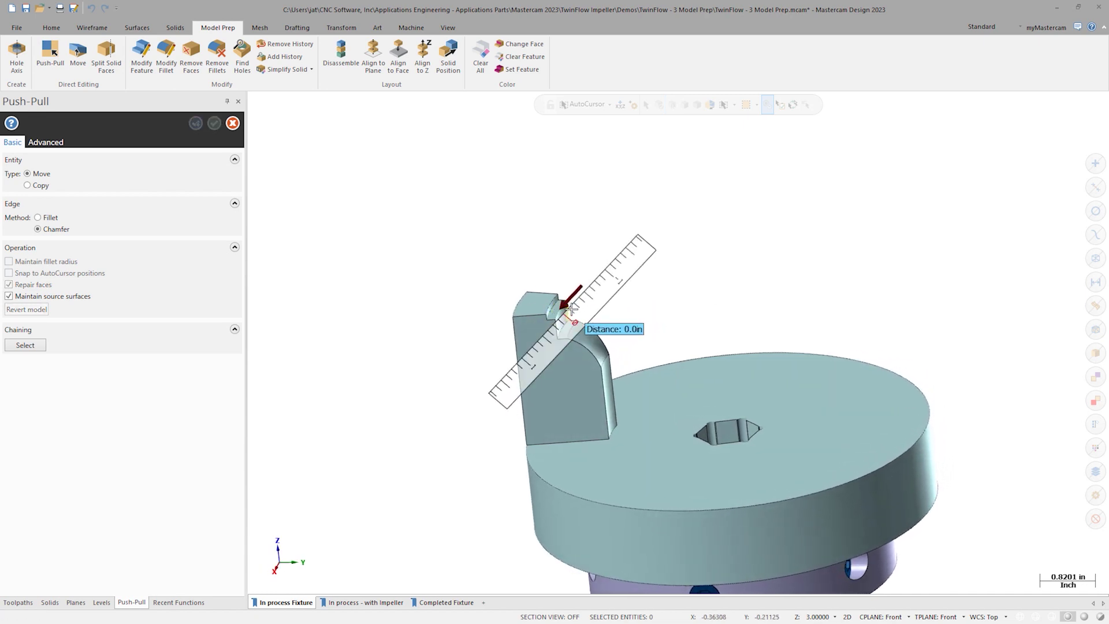
pyautogui.click(567, 324)
pyautogui.click(365, 602)
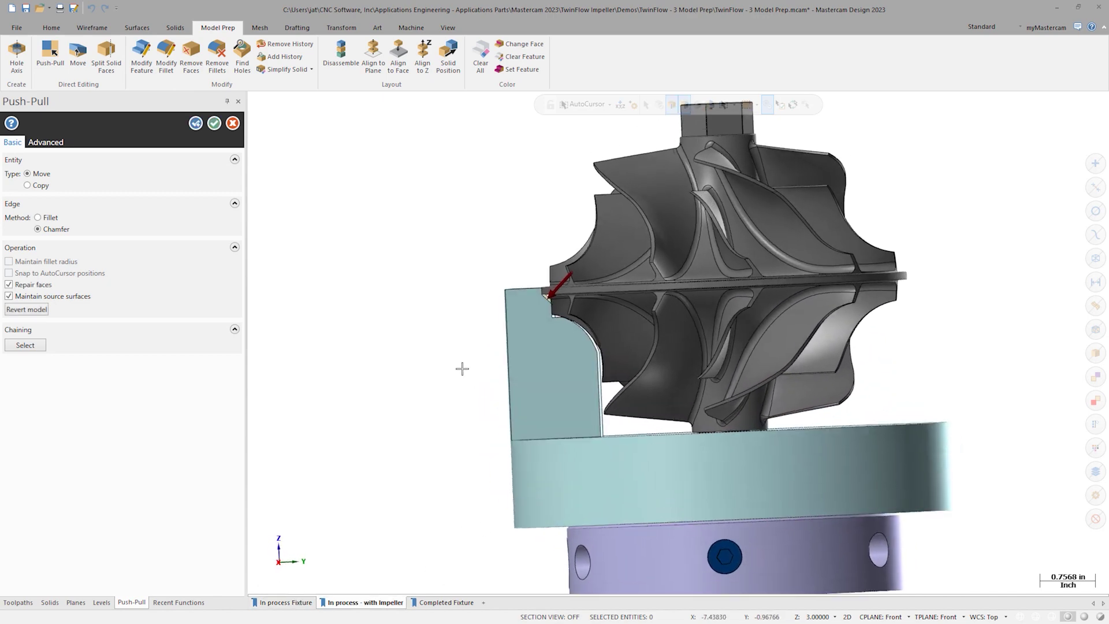
pyautogui.click(567, 284)
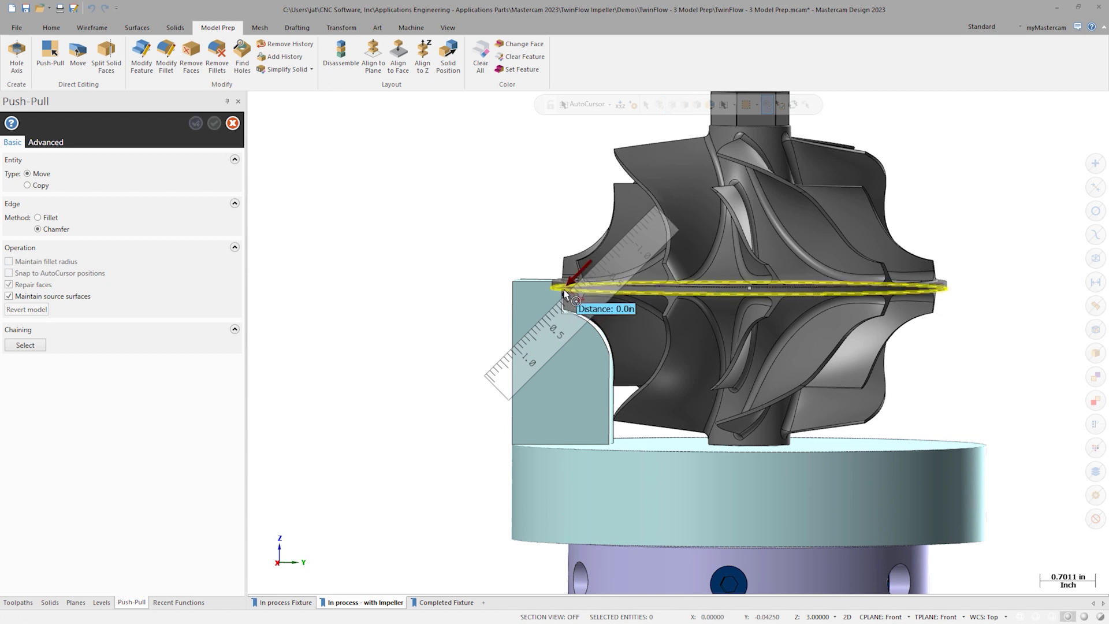
pyautogui.write('.02')
pyautogui.press('Return')
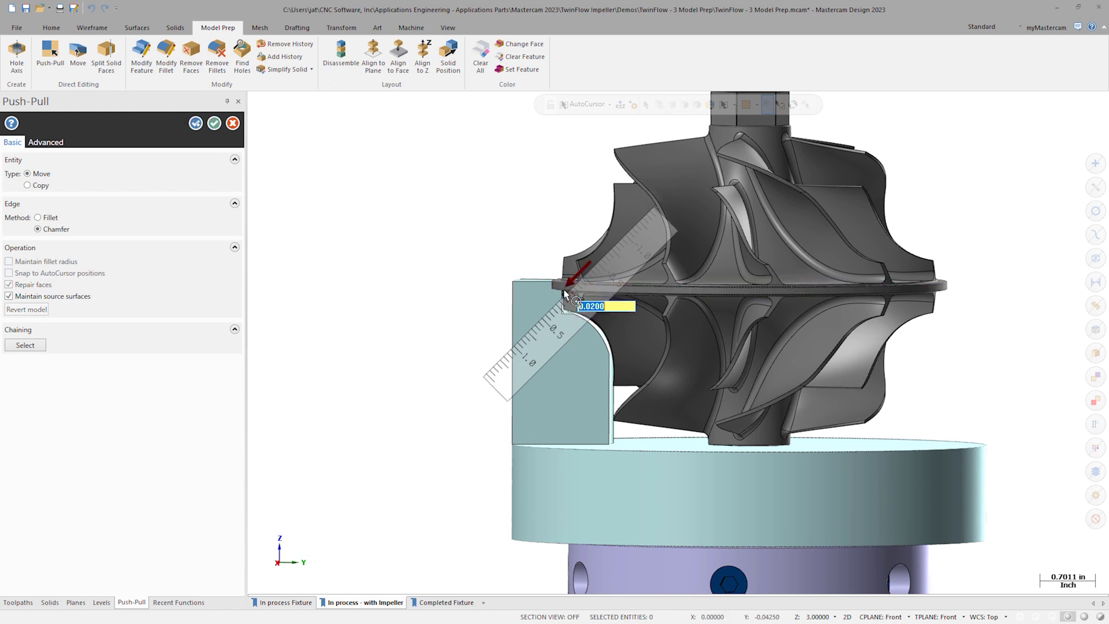
pyautogui.scroll(3, 564, 291)
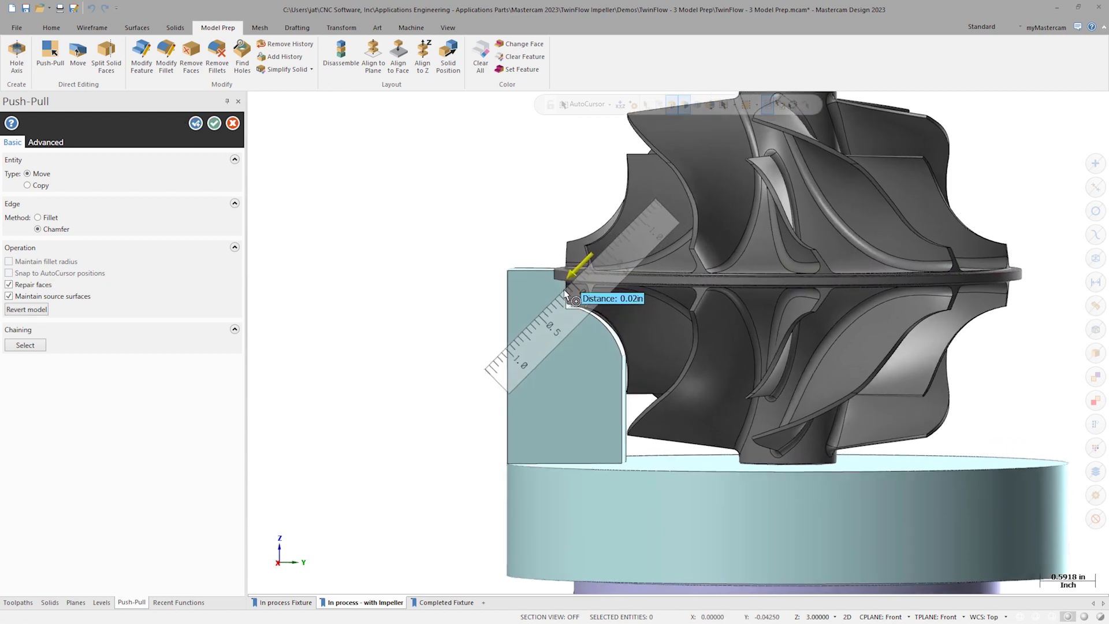
pyautogui.scroll(7, 563, 289)
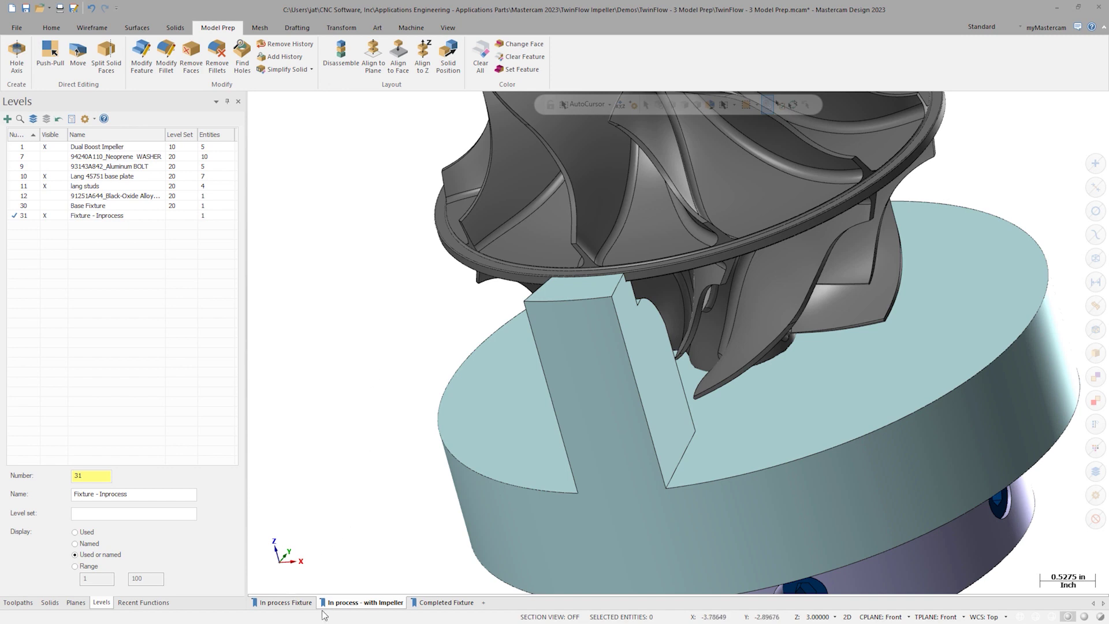
# - In the front view of the in-process fixture, draw a horizontal line about 0.445 in long from the post's base corner
pyautogui.click(301, 602)
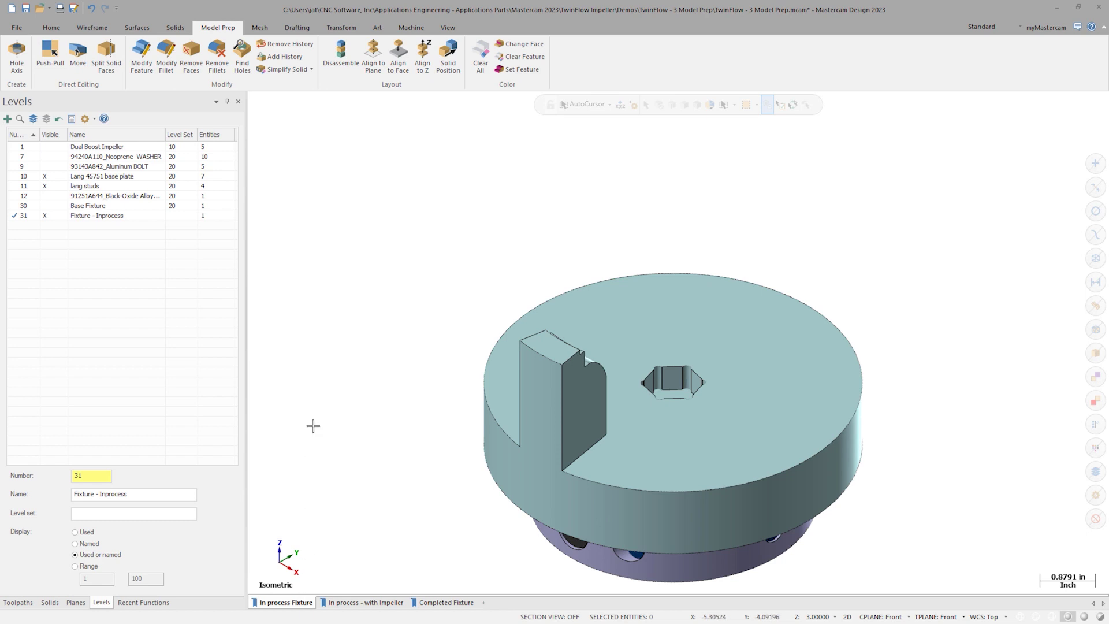
pyautogui.rightClick(350, 404)
pyautogui.click(380, 490)
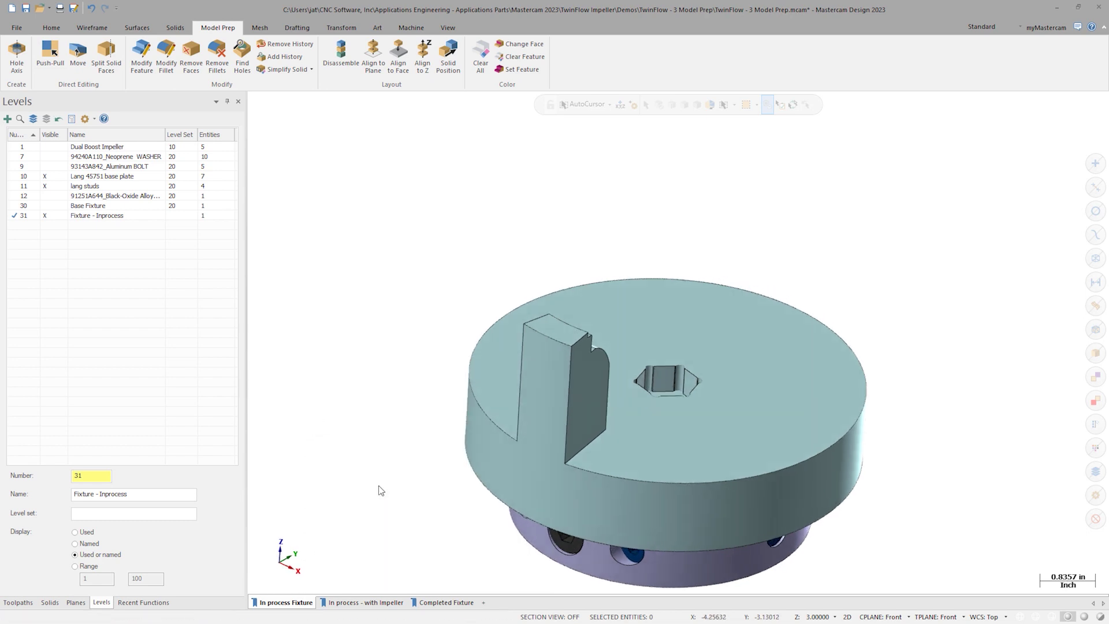
pyautogui.click(90, 28)
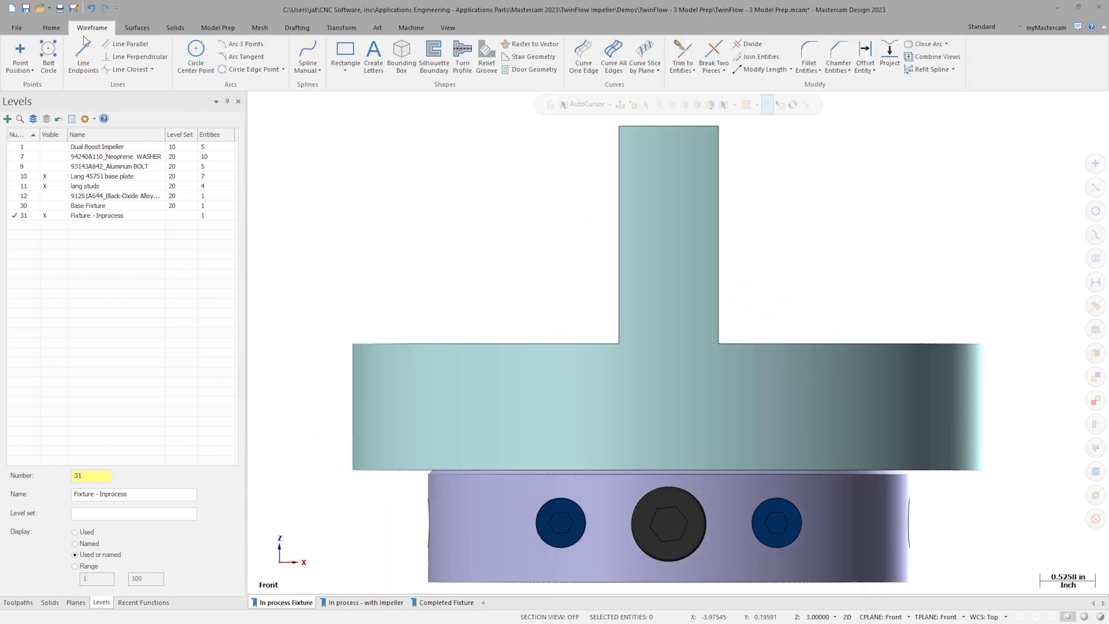
pyautogui.click(619, 343)
pyautogui.click(666, 344)
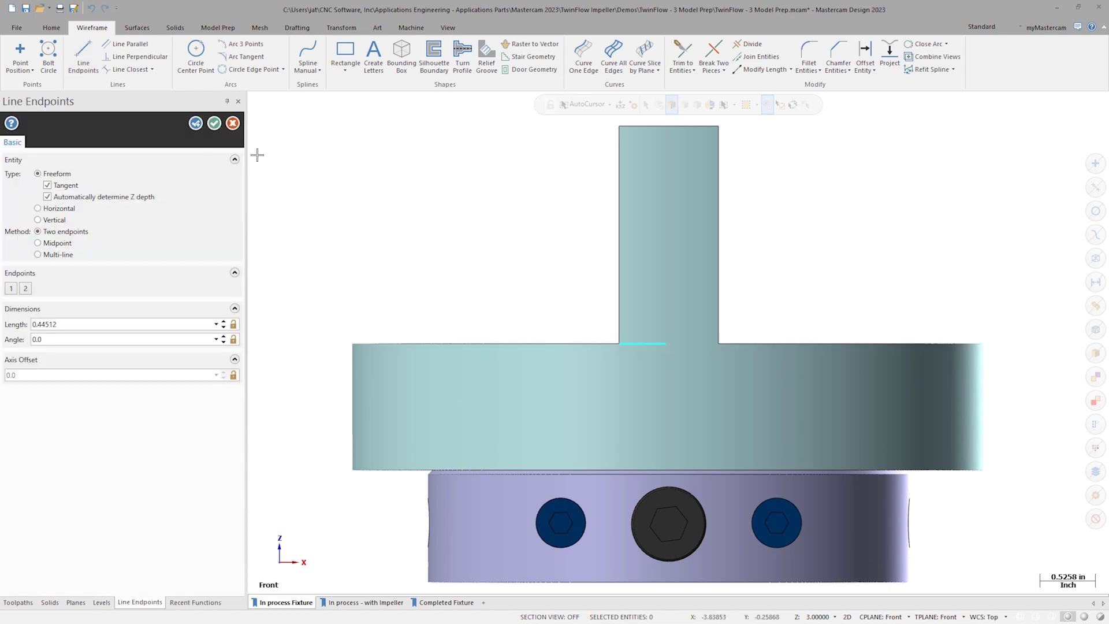
pyautogui.click(213, 124)
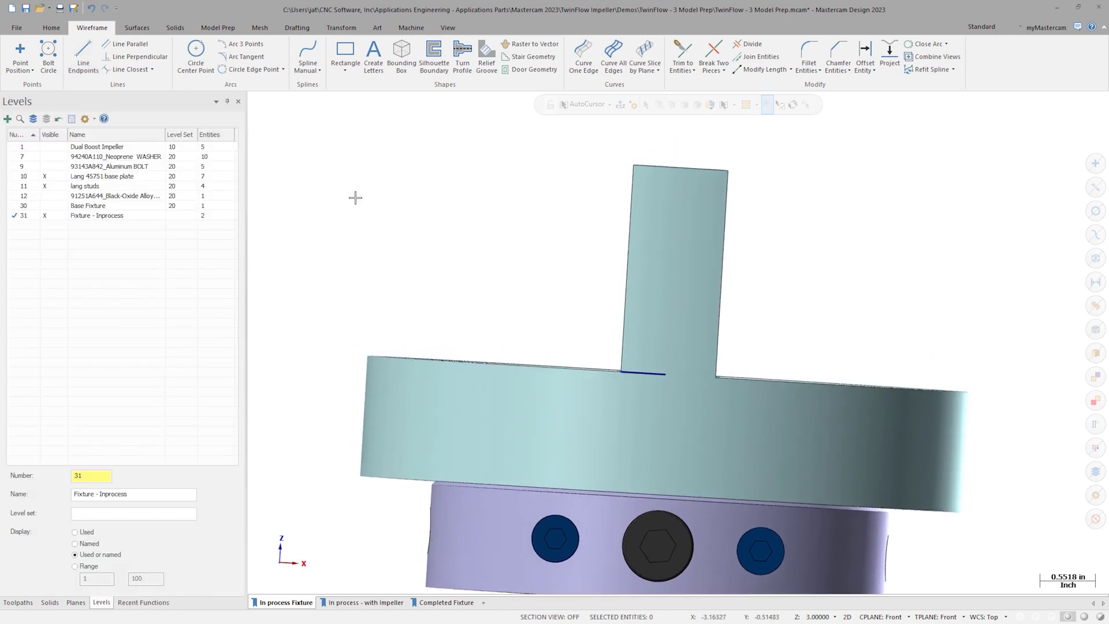
# - Split the fixture's outer cylindrical face at the post base using the line projected and extended to edge, and delete the line
pyautogui.moveTo(355, 197); pyautogui.dragTo(355, 205, button='middle')
pyautogui.click(225, 28)
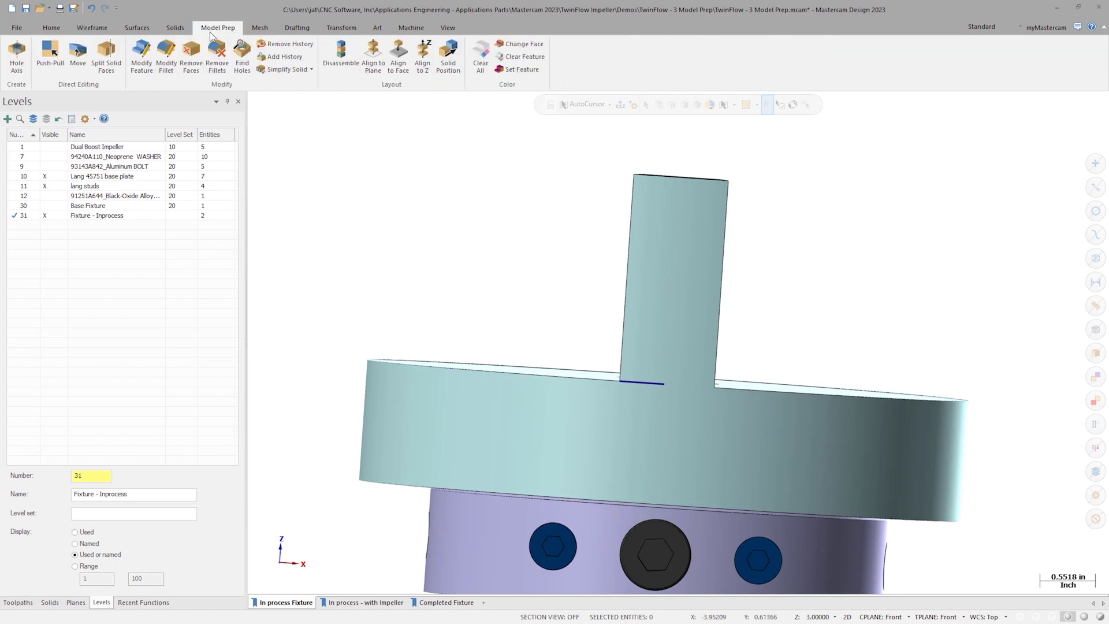
pyautogui.click(113, 62)
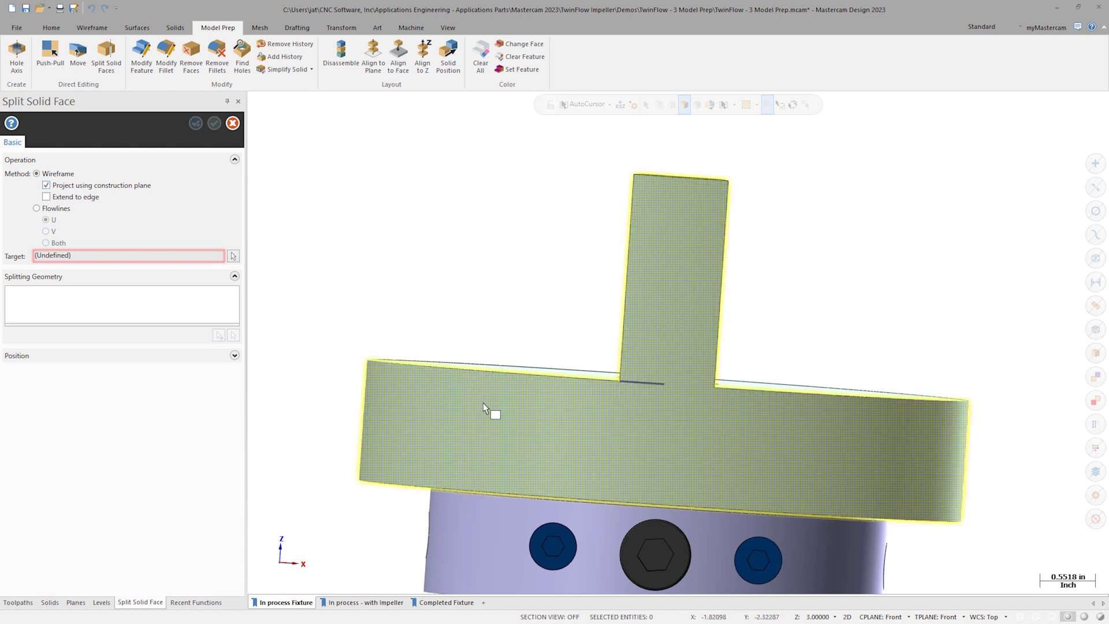
pyautogui.click(485, 404)
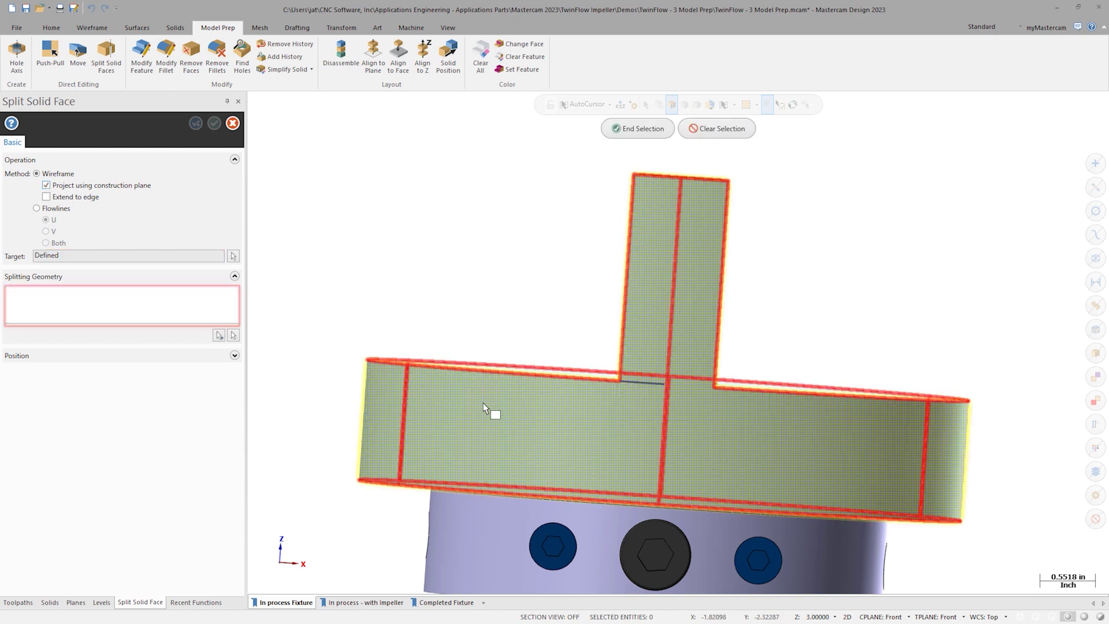
pyautogui.click(232, 335)
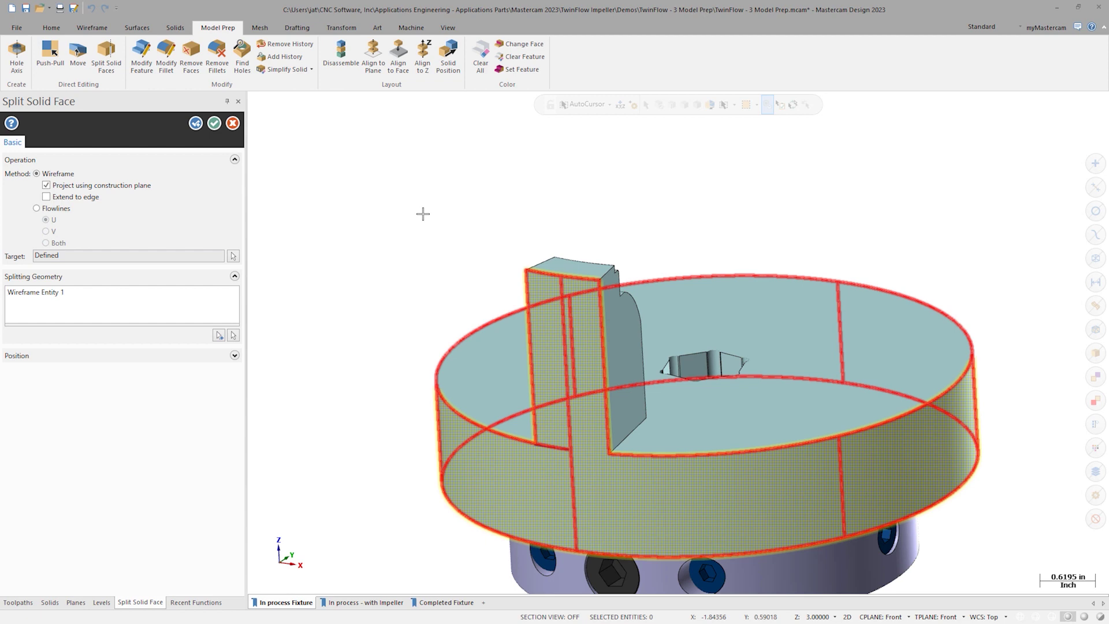
pyautogui.click(46, 197)
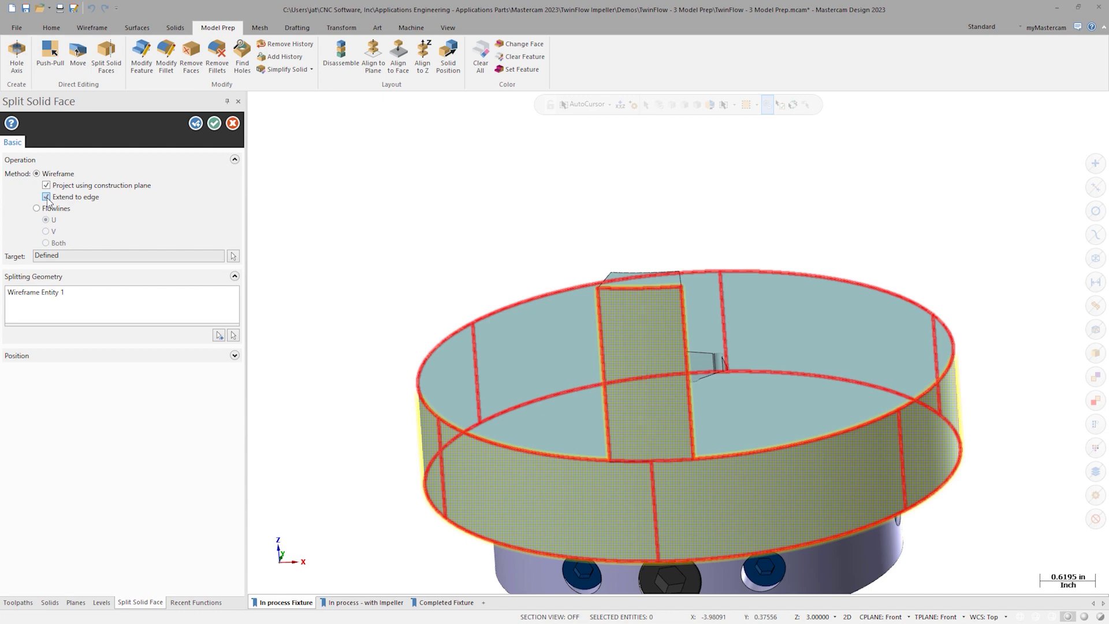
pyautogui.click(214, 125)
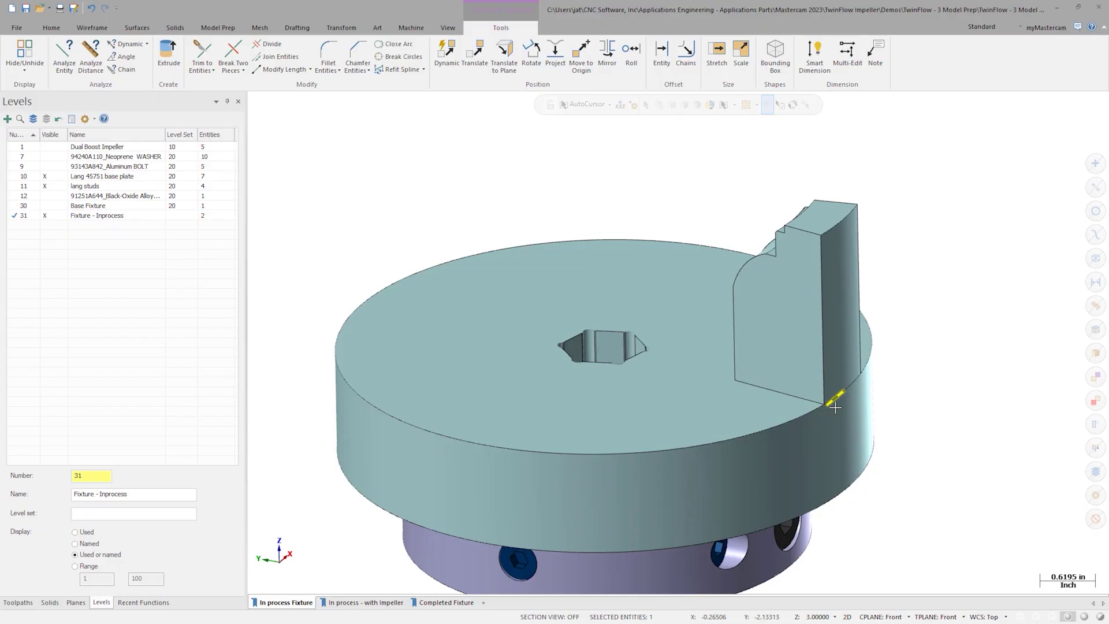
pyautogui.press('Delete')
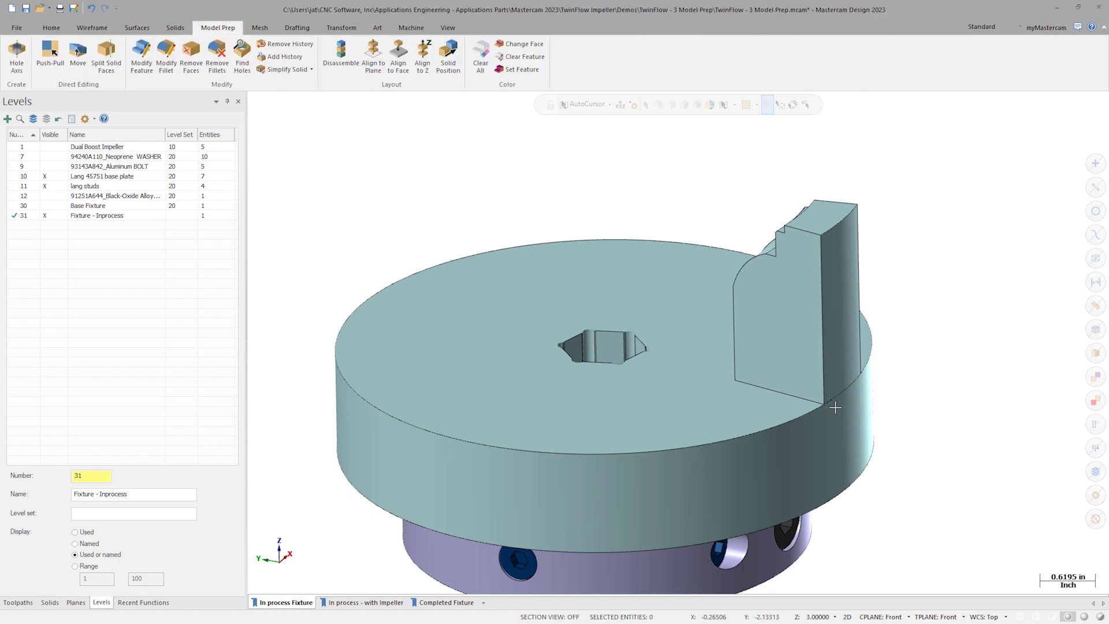
# - For a Move operation, window-select all faces of the upright post above the in-process fixture's disc
pyautogui.moveTo(978, 319); pyautogui.dragTo(976, 313, button='middle')
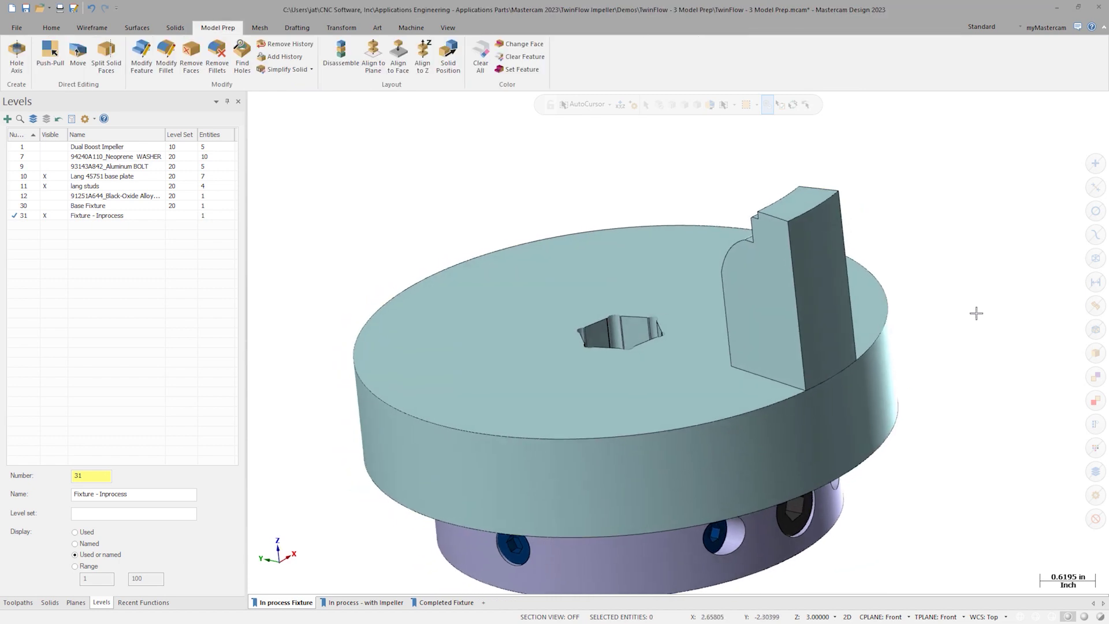
pyautogui.press('Left')
pyautogui.press('Left')
pyautogui.press('Left')
pyautogui.press('Left')
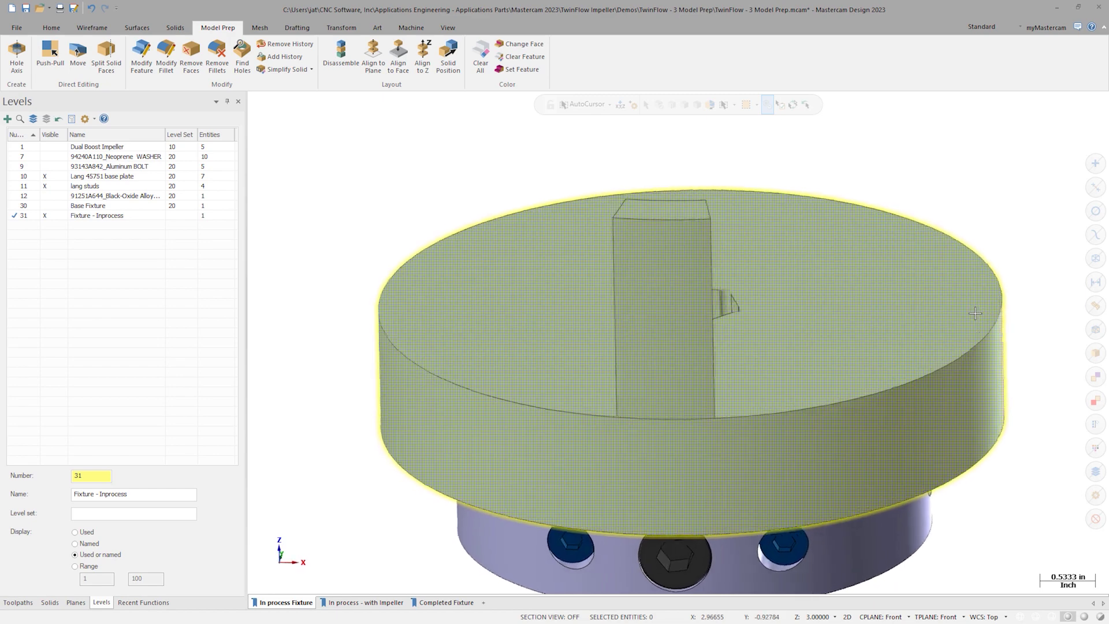
pyautogui.hotkey('alt', 'Left')
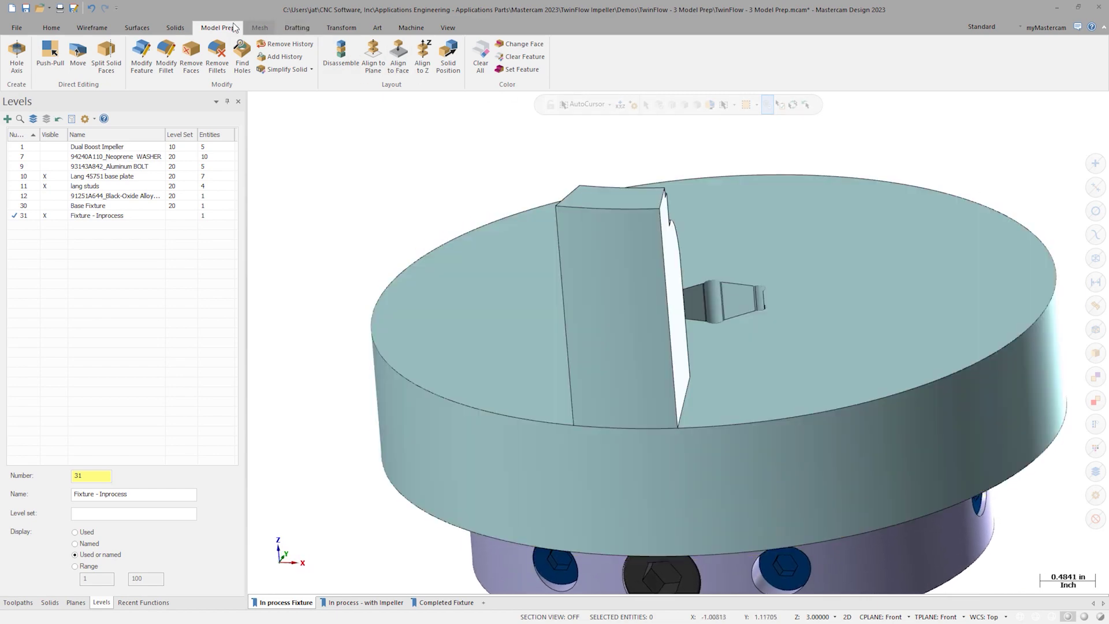
pyautogui.click(79, 57)
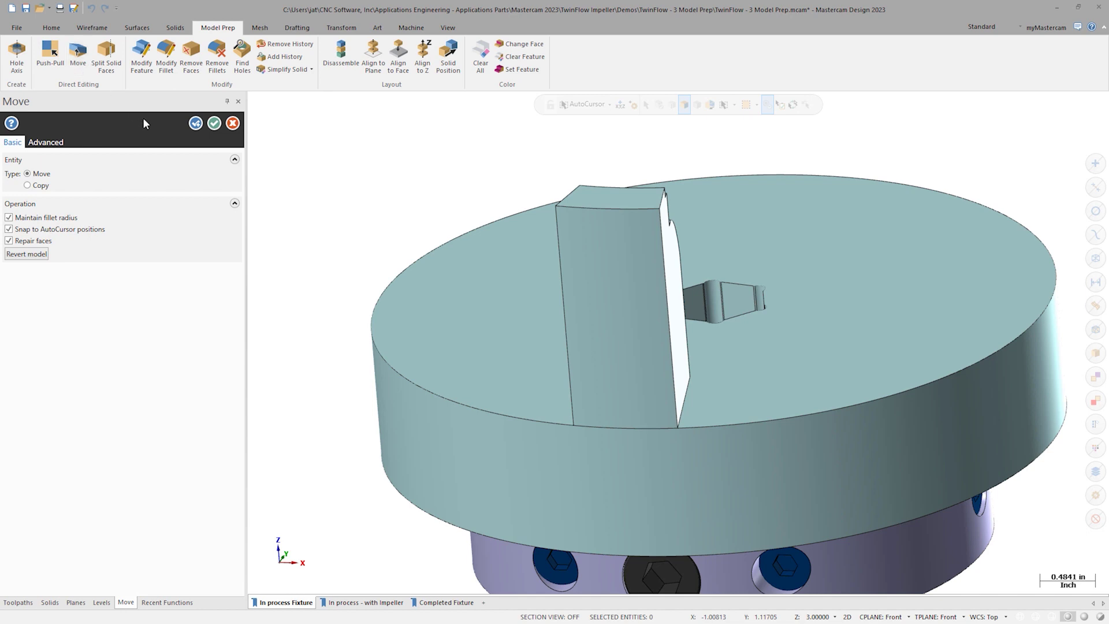
pyautogui.hotkey('alt', 'Right')
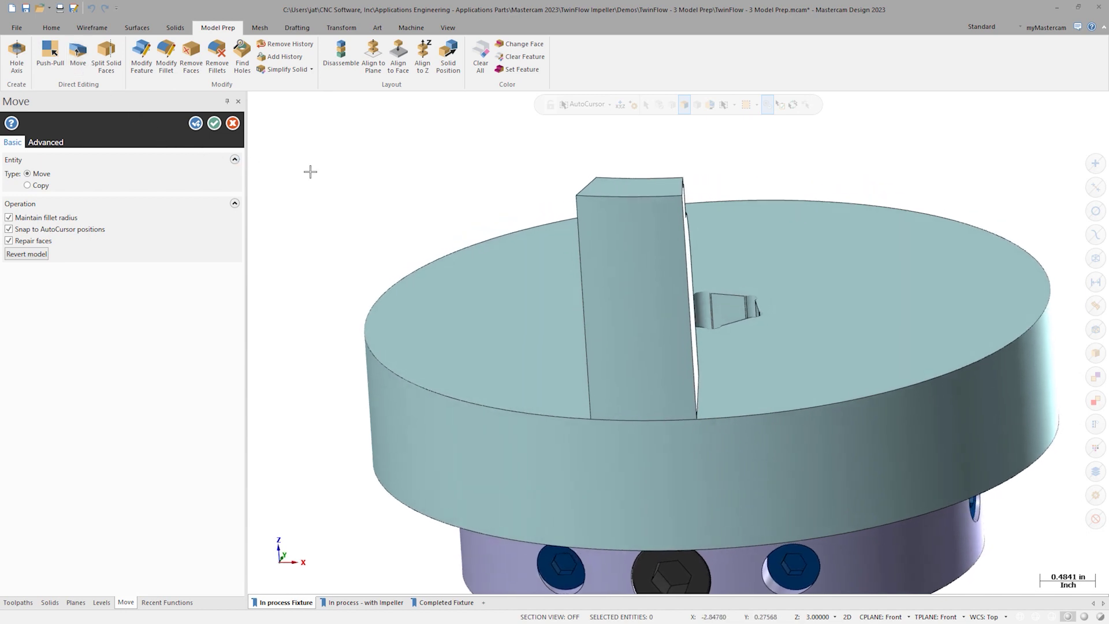
pyautogui.moveTo(333, 175); pyautogui.dragTo(444, 212, button='middle')
pyautogui.press('Up')
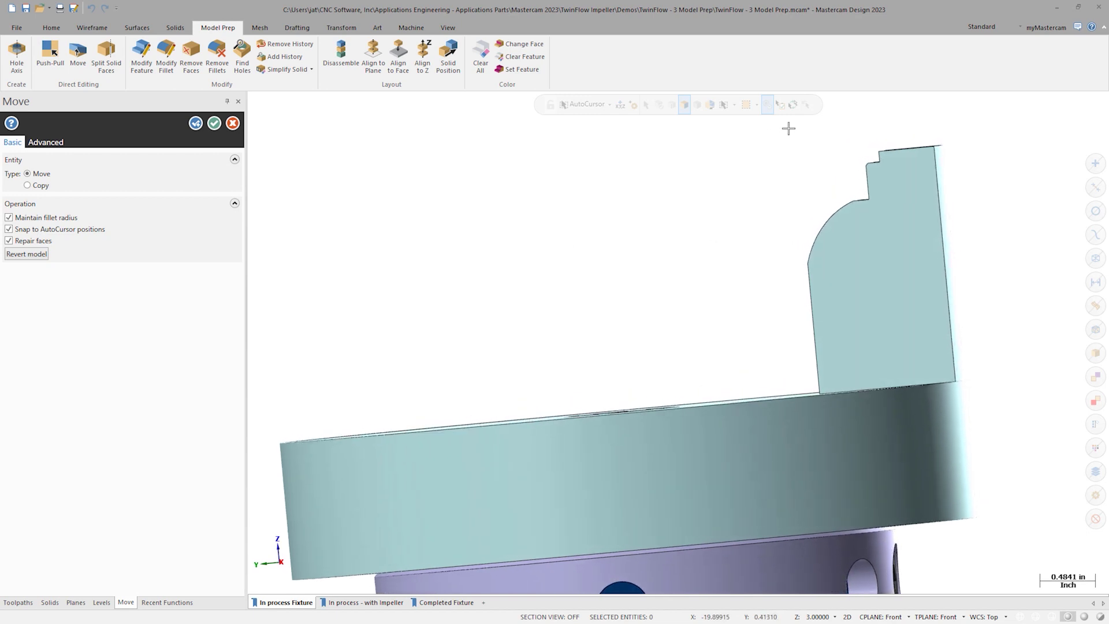
pyautogui.moveTo(788, 129); pyautogui.dragTo(1002, 402)
# - Switch the construction mode to 3D and relocate the Move gnomon from the post to the centre of the fixture's hex pocket
pyautogui.press('Down')
pyautogui.press('Down')
pyautogui.press('Down')
pyautogui.click(847, 616)
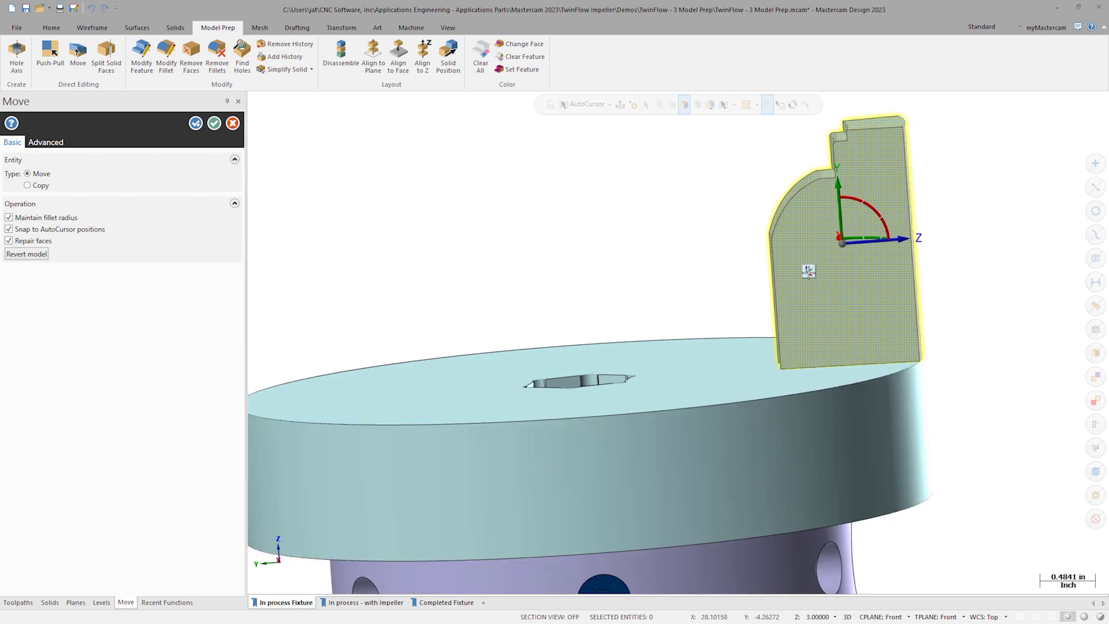
pyautogui.moveTo(808, 272); pyautogui.dragTo(794, 273, button='middle')
pyautogui.click(833, 245)
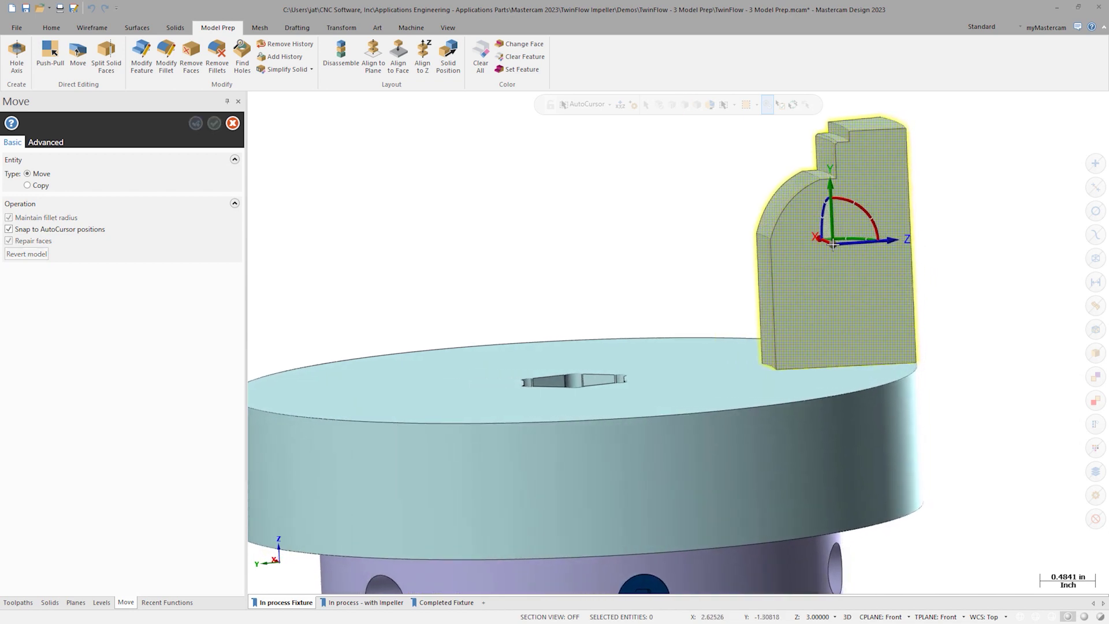
pyautogui.moveTo(832, 244); pyautogui.dragTo(765, 404)
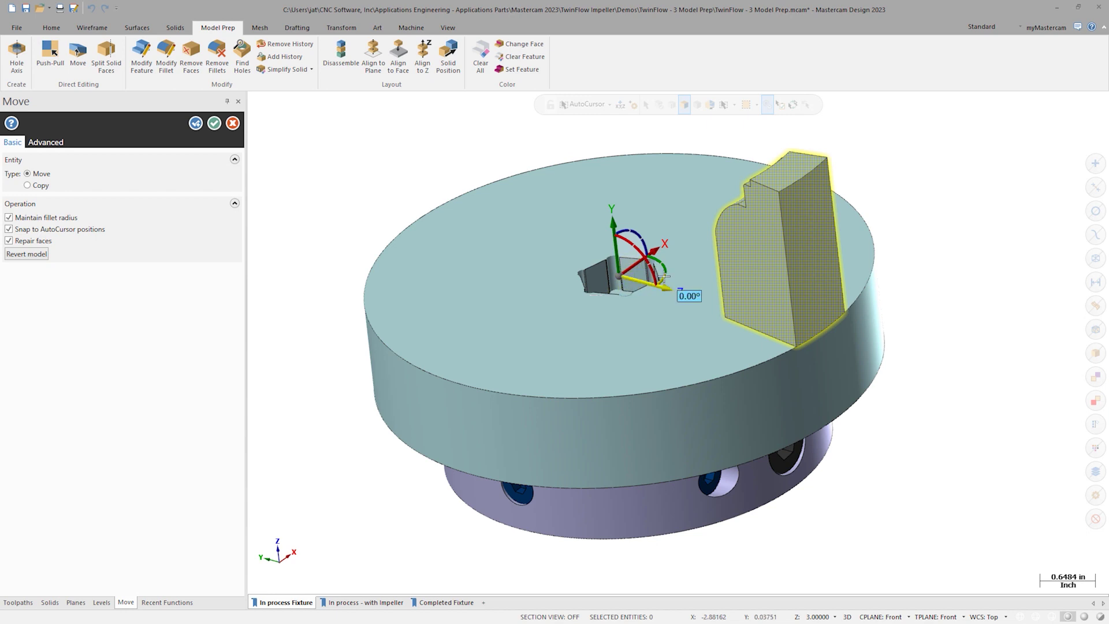
# - Create a copy of the post rotated 72 degrees around the fixture's vertical centre axis
pyautogui.moveTo(663, 277); pyautogui.dragTo(691, 250)
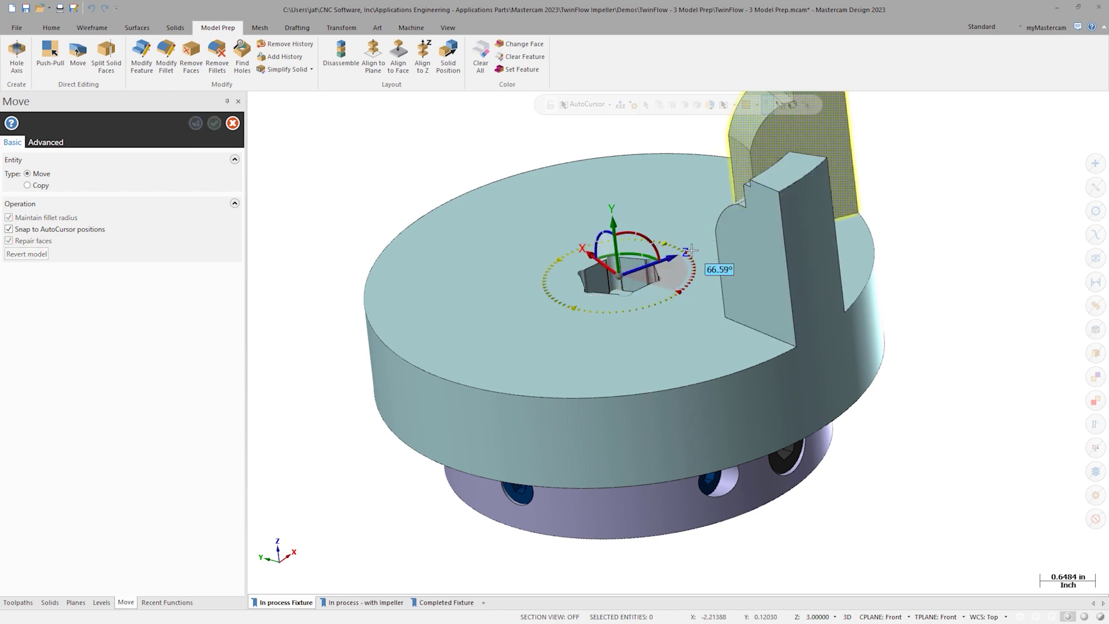
pyautogui.press('Return')
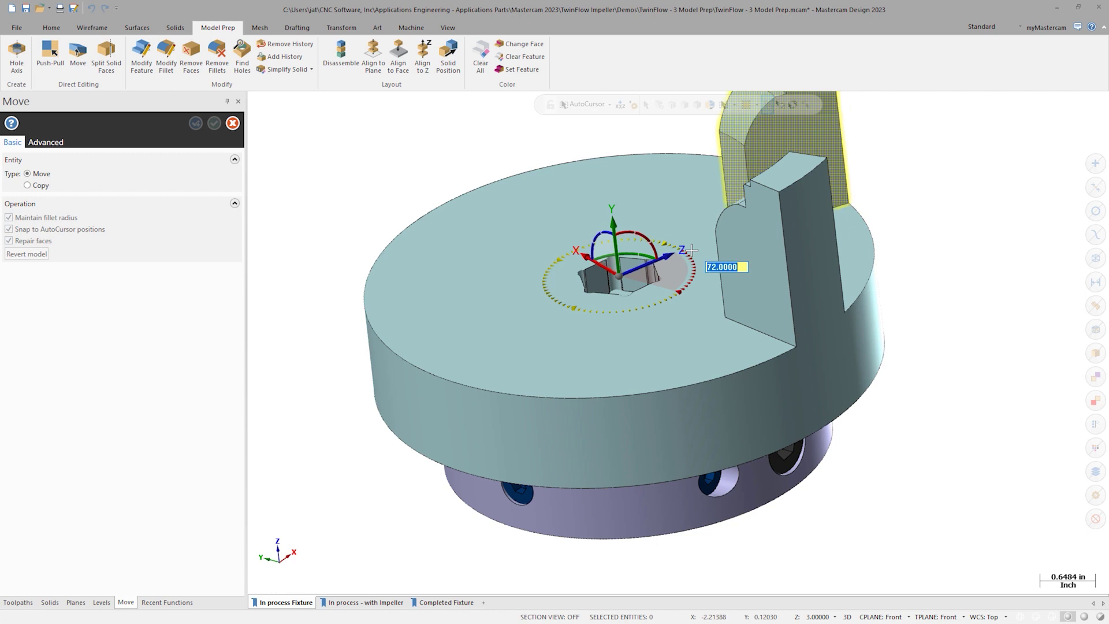
pyautogui.scroll(-2, 692, 249)
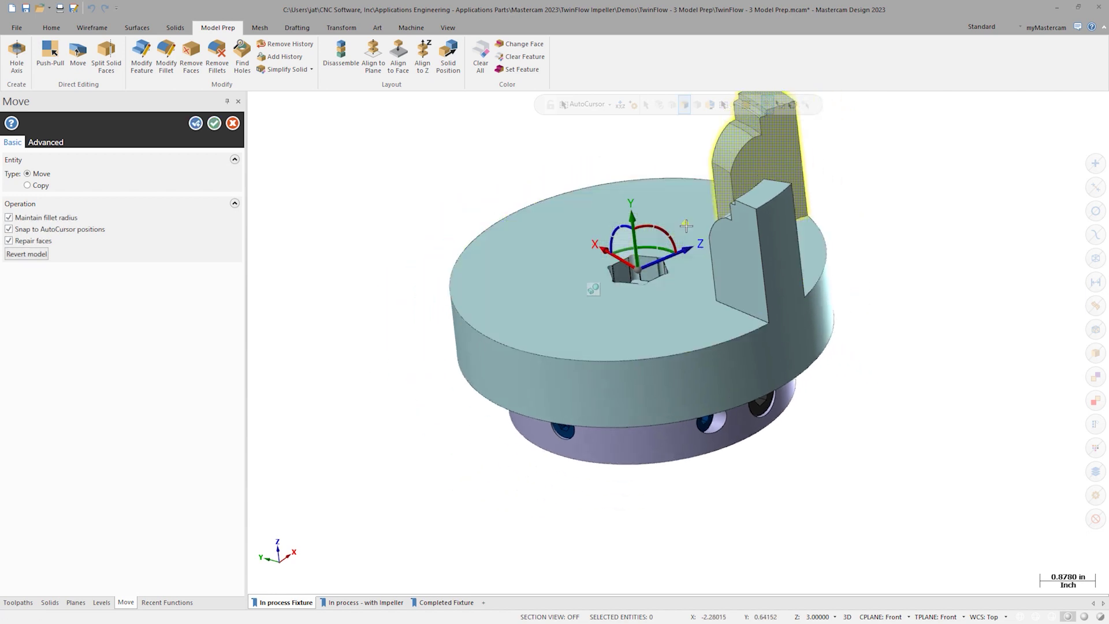
pyautogui.moveTo(686, 224); pyautogui.dragTo(694, 282, button='middle')
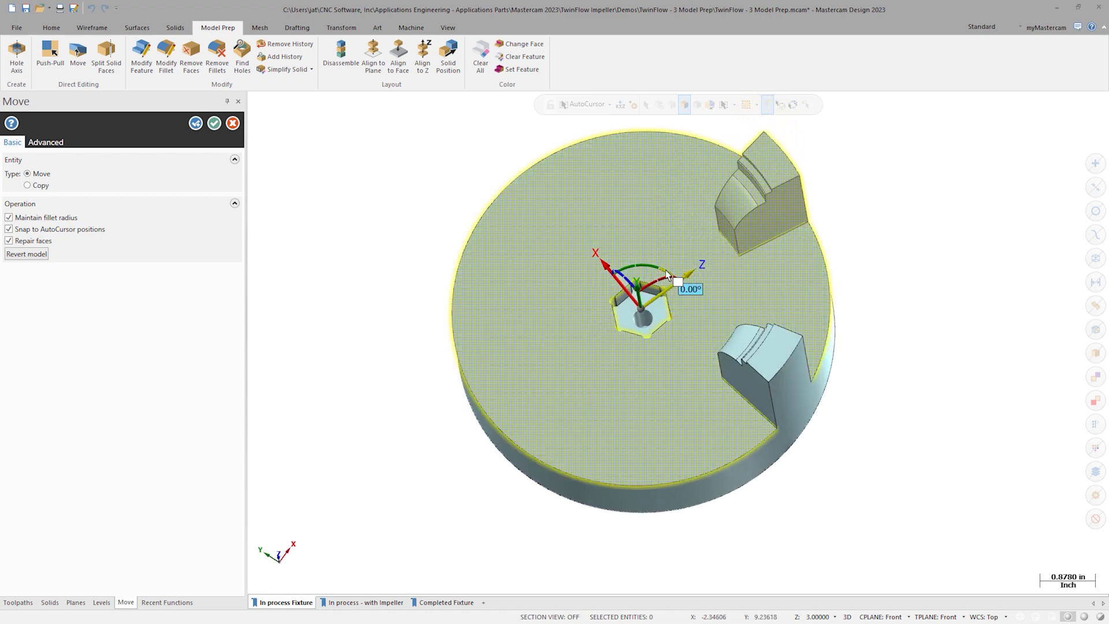